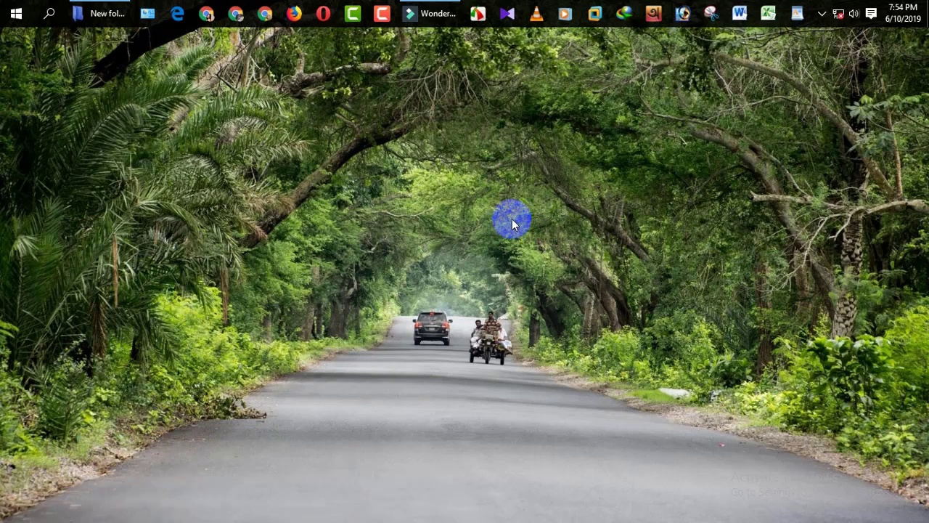
{"action": "right_click", "coordinate": [512, 218]}
{"action": "left_click", "coordinate": [536, 254]}
{"action": "right_click", "coordinate": [529, 248]}
{"action": "left_click", "coordinate": [498, 205]}
{"action": "right_click", "coordinate": [492, 183]}
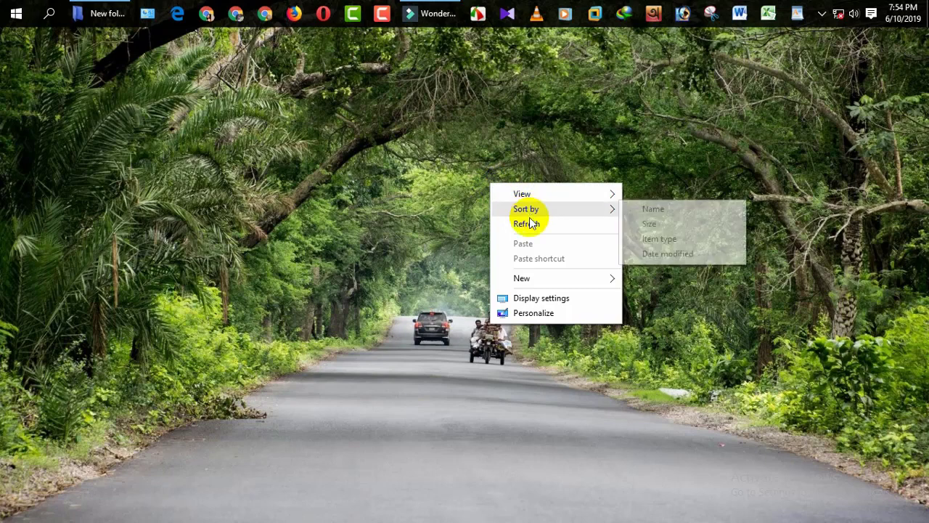
{"action": "left_click", "coordinate": [531, 208]}
{"action": "right_click", "coordinate": [513, 185]}
{"action": "left_click", "coordinate": [538, 224]}
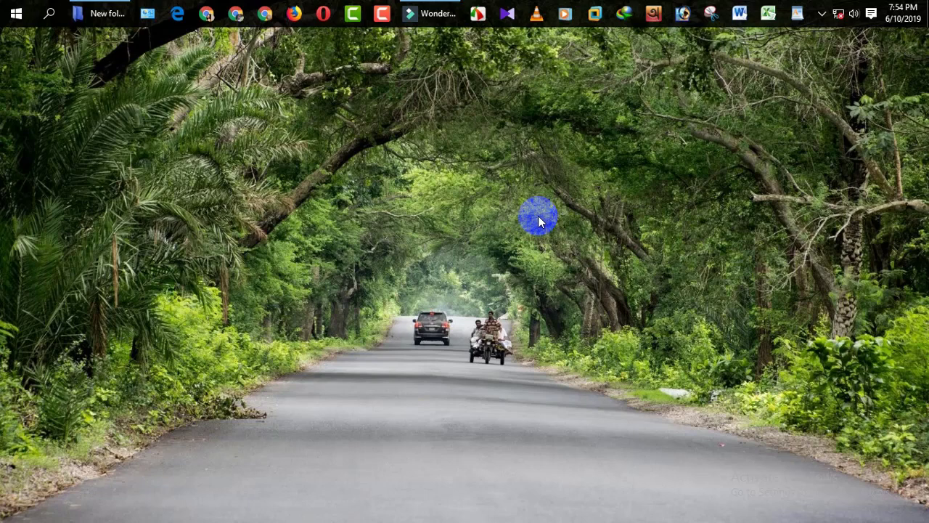
Switch to Filmora9 and place the keword Ranking Tolls clip at the start of video track 1, dismissing the project-setting prompt.
{"action": "left_click", "coordinate": [435, 13]}
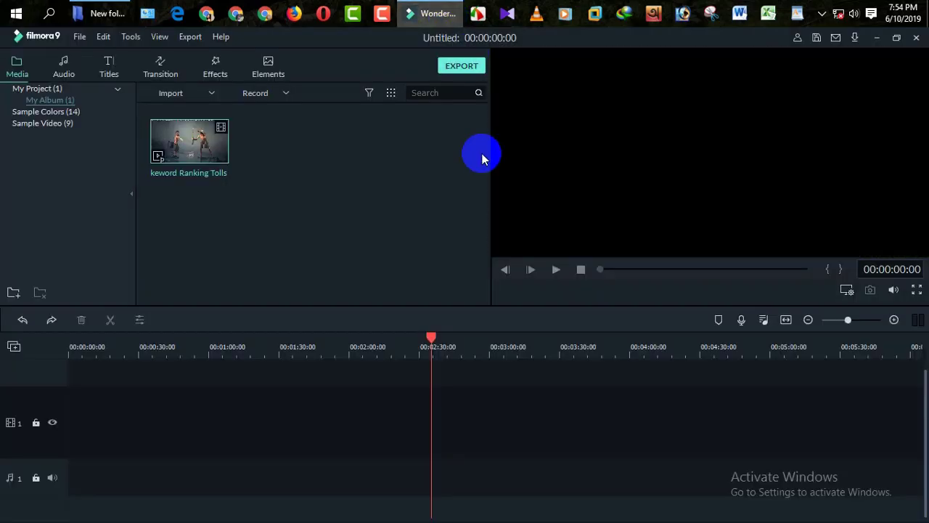
{"action": "left_click", "coordinate": [311, 186]}
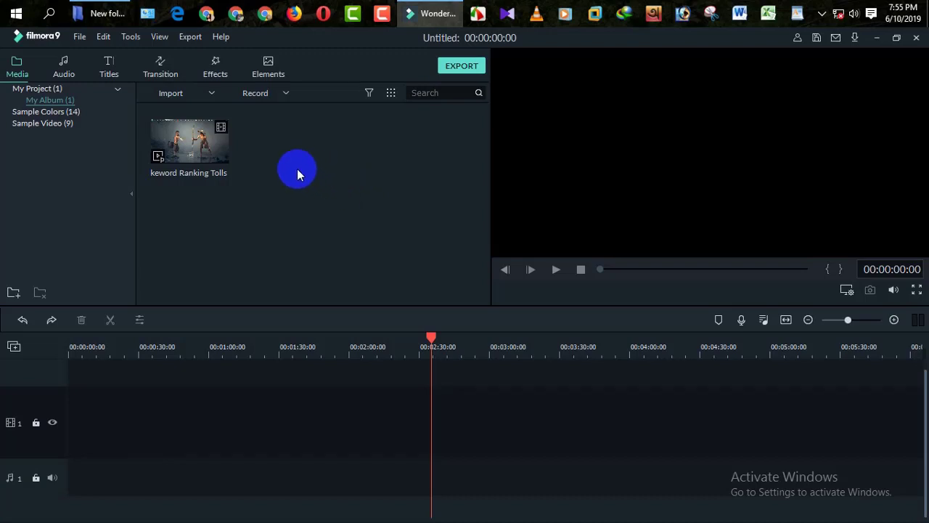
{"action": "left_click", "coordinate": [183, 158]}
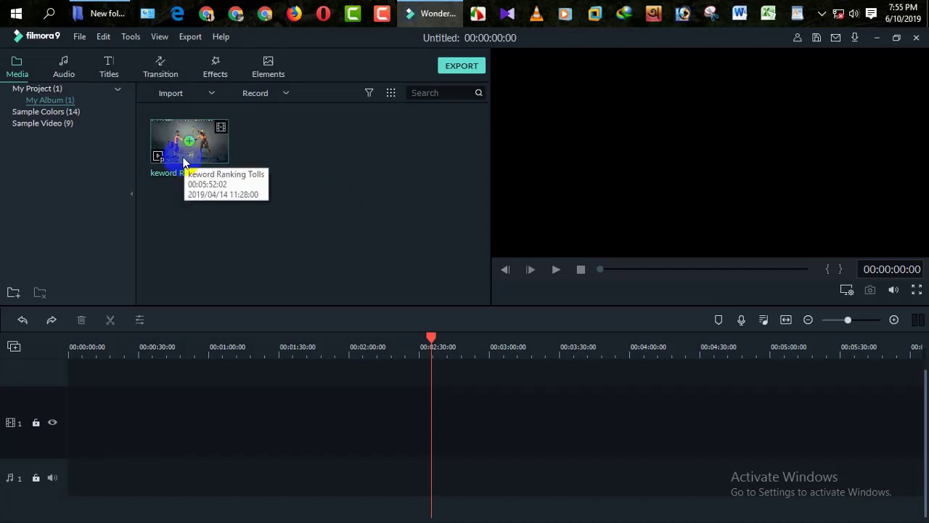
{"action": "left_click_drag", "start_coordinate": [183, 158], "coordinate": [60, 467]}
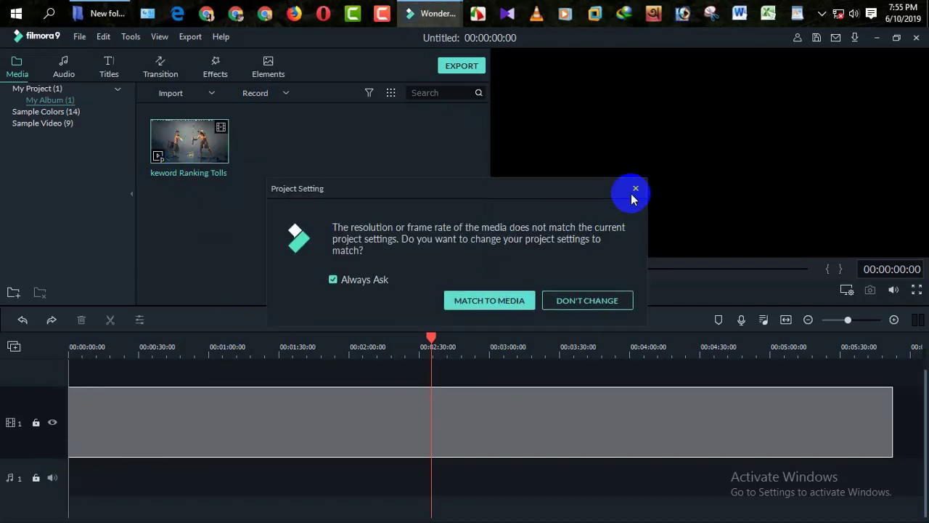
{"action": "left_click", "coordinate": [635, 190]}
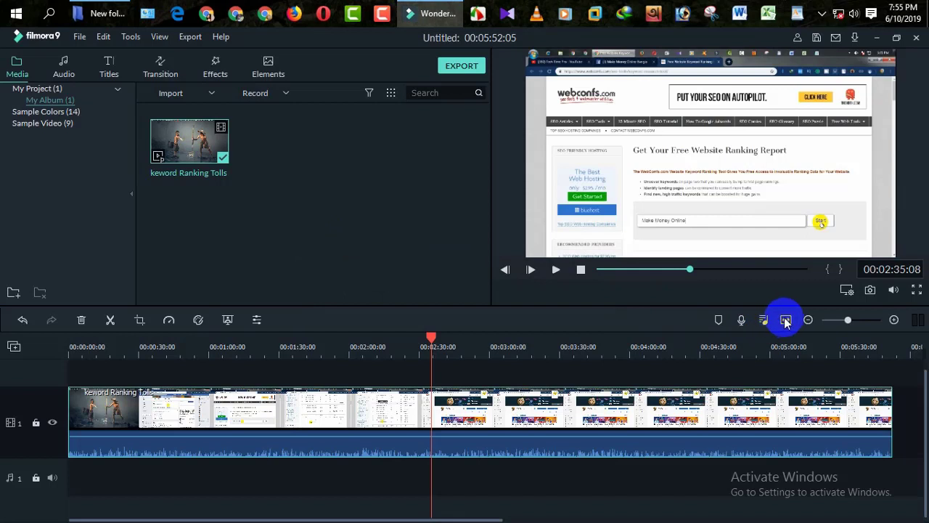
Play the clip from about 00:02:28 to listen to its original voice.
{"action": "left_click_drag", "start_coordinate": [430, 335], "coordinate": [417, 340]}
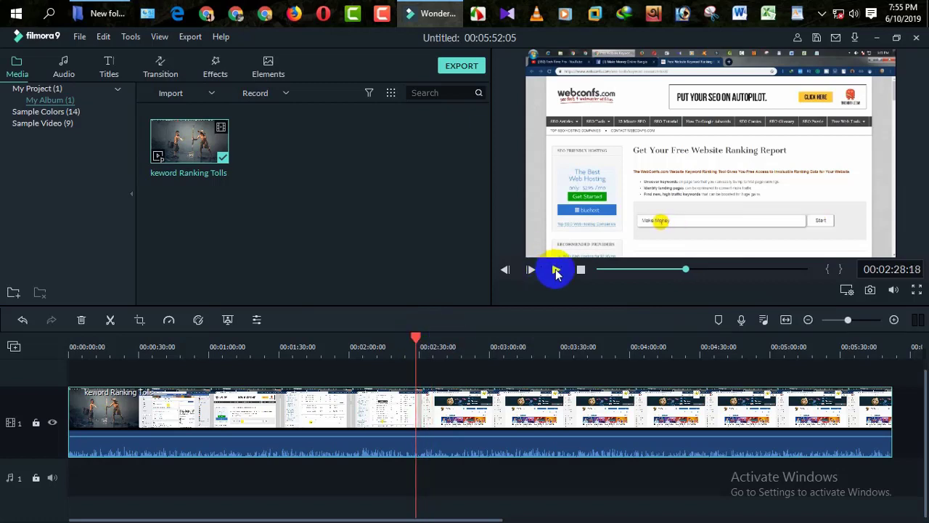
{"action": "left_click", "coordinate": [557, 271]}
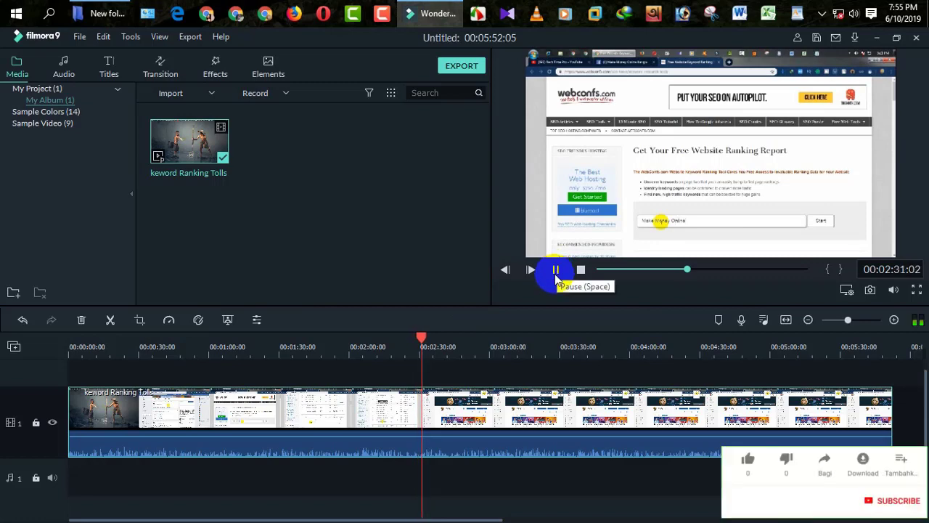
{"action": "left_click", "coordinate": [555, 273]}
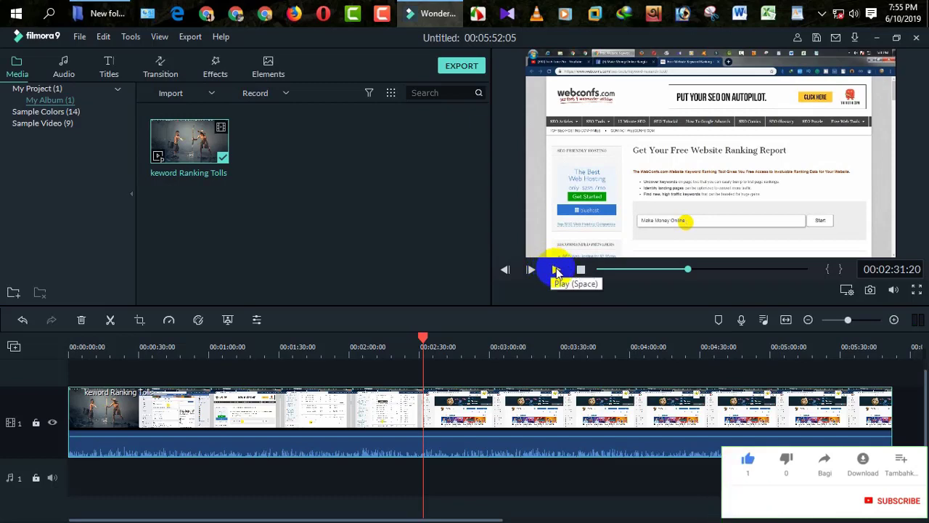
{"action": "left_click", "coordinate": [556, 271]}
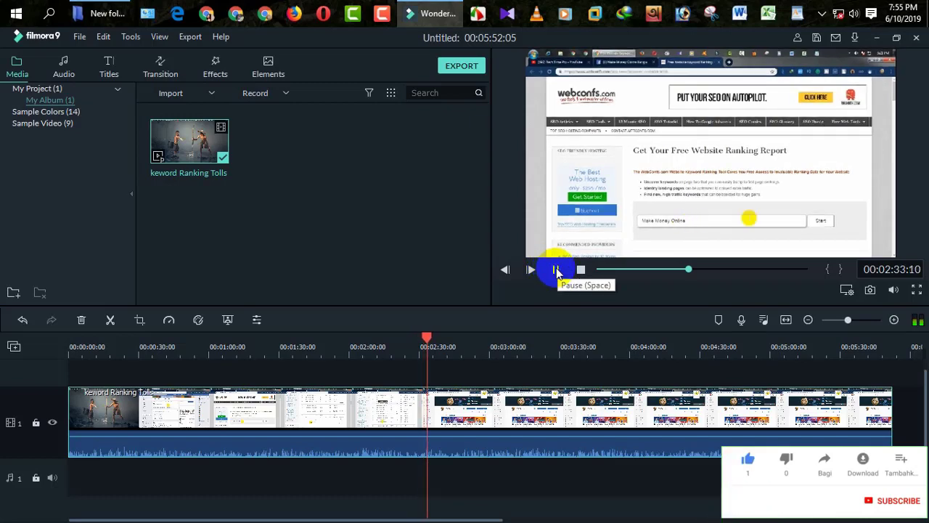
{"action": "left_click", "coordinate": [556, 271]}
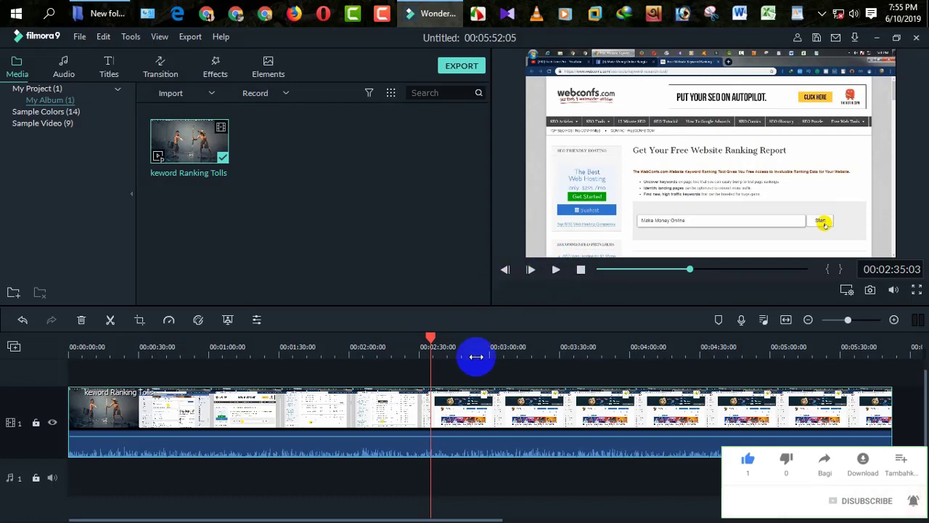
Split the timeline clip at about 00:02:28 and again at about 00:02:46 to isolate a short middle segment.
{"action": "left_click_drag", "start_coordinate": [432, 339], "coordinate": [415, 338]}
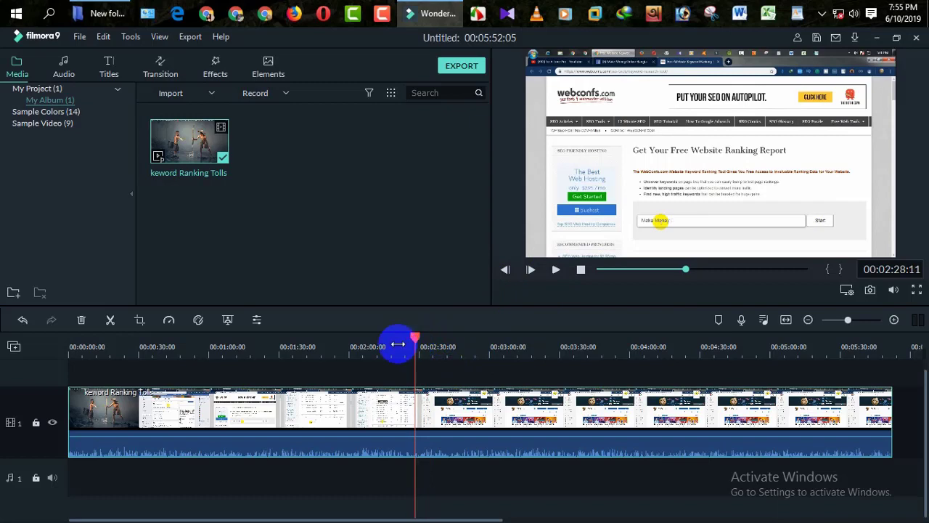
{"action": "left_click", "coordinate": [110, 320]}
{"action": "left_click_drag", "start_coordinate": [414, 338], "coordinate": [456, 338]}
{"action": "left_click", "coordinate": [111, 321]}
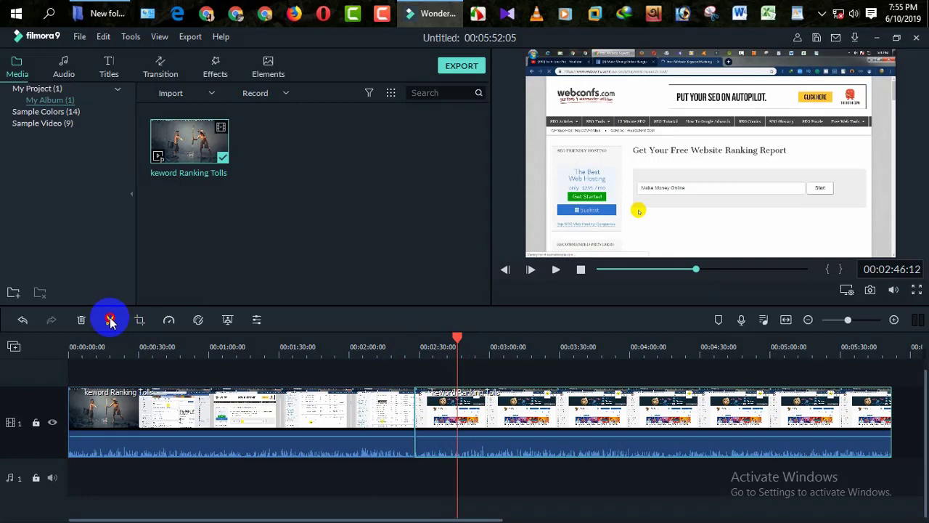
Open the short middle segment's audio settings and set its pitch to -5.00.
{"action": "left_click_drag", "start_coordinate": [456, 338], "coordinate": [432, 340]}
{"action": "left_click", "coordinate": [448, 432]}
{"action": "left_click", "coordinate": [440, 369]}
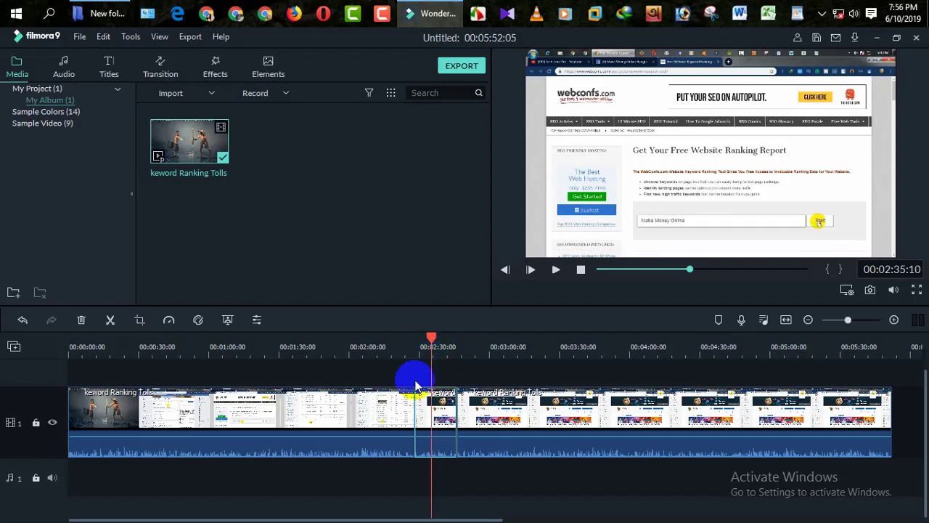
{"action": "left_click", "coordinate": [256, 321]}
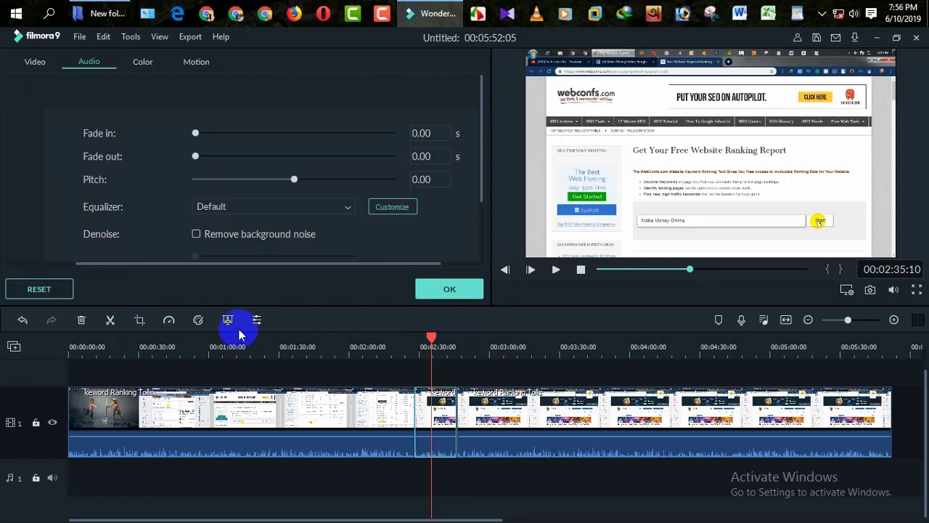
{"action": "left_click", "coordinate": [25, 63]}
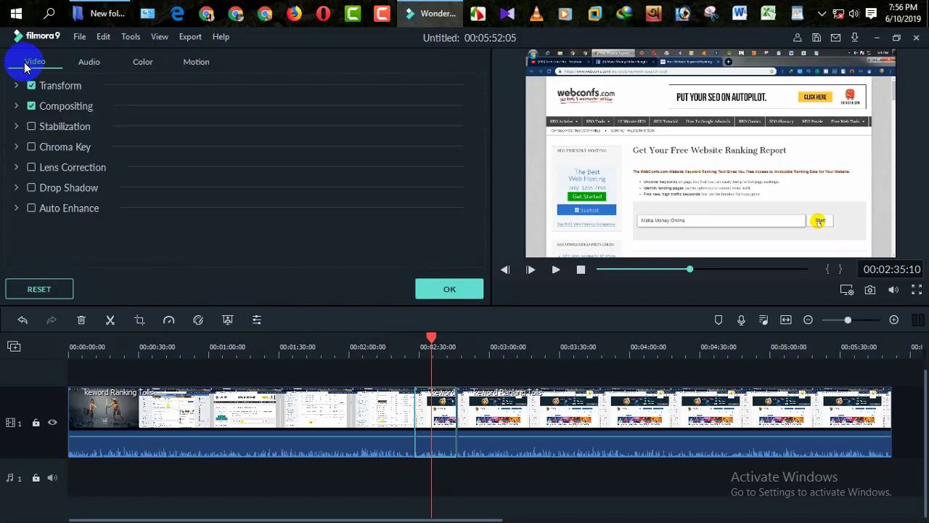
{"action": "left_click", "coordinate": [87, 64]}
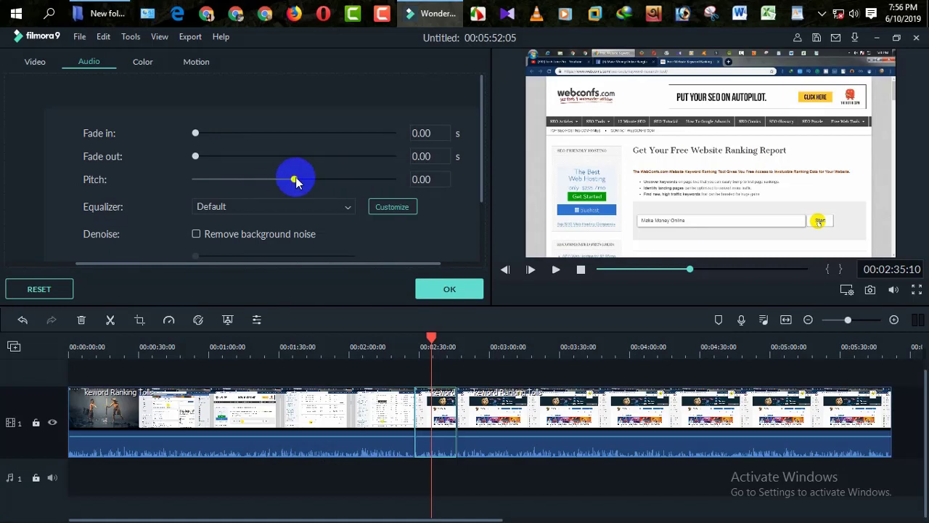
{"action": "left_click_drag", "start_coordinate": [294, 180], "coordinate": [252, 183]}
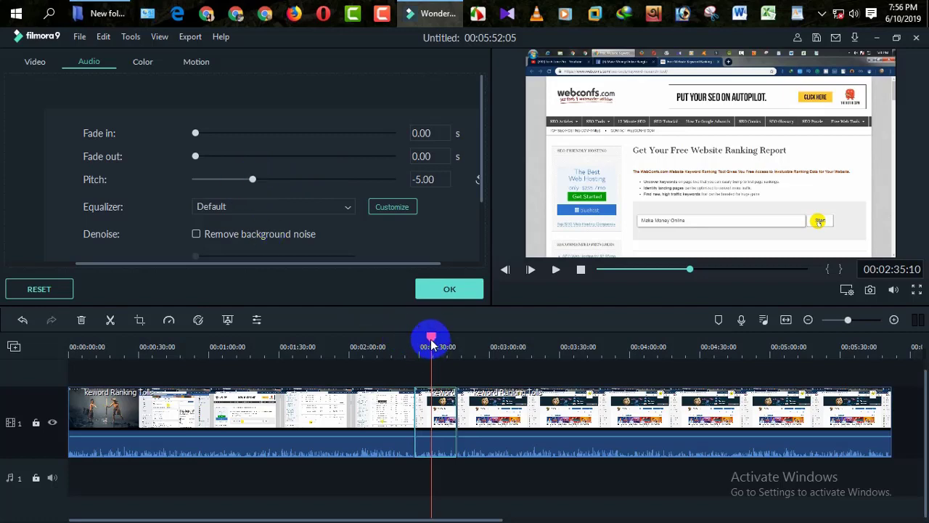
Play the middle segment from about 00:02:31 to listen to the lowered pitch.
{"action": "left_click_drag", "start_coordinate": [431, 337], "coordinate": [422, 340]}
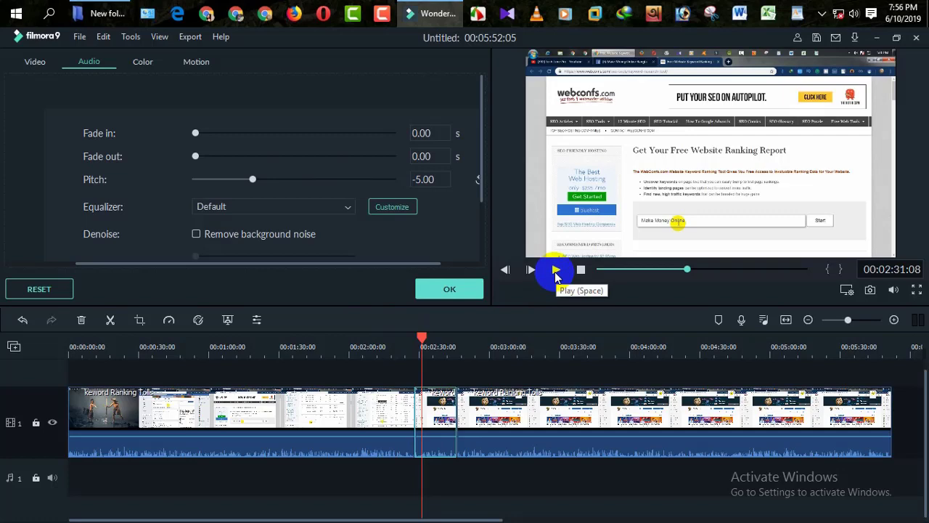
{"action": "left_click", "coordinate": [556, 271]}
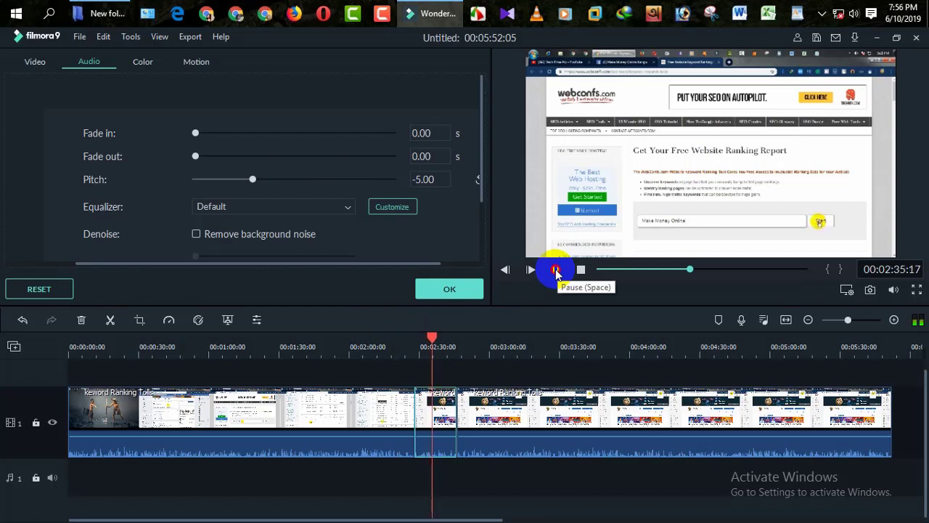
{"action": "left_click", "coordinate": [556, 272]}
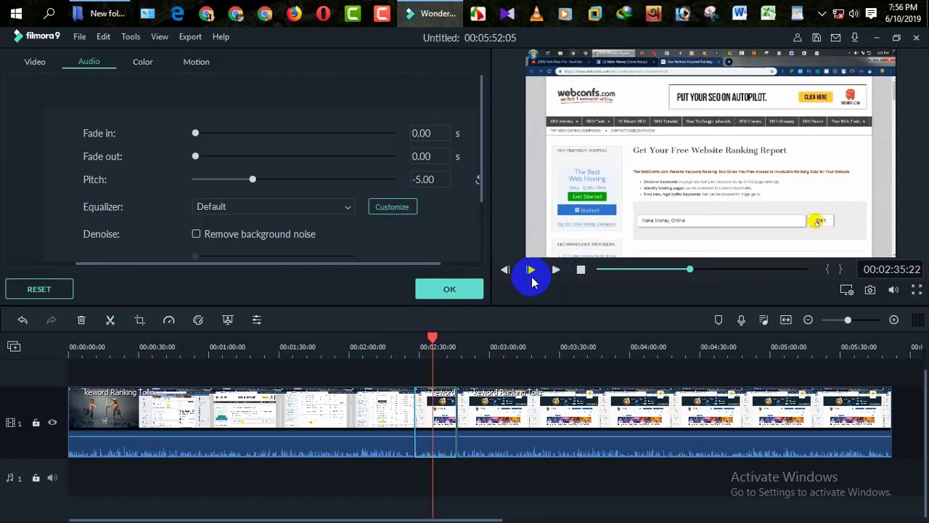
Raise the system sound volume.
{"action": "left_click", "coordinate": [853, 13]}
{"action": "left_click_drag", "start_coordinate": [808, 65], "coordinate": [845, 64]}
{"action": "left_click", "coordinate": [841, 26]}
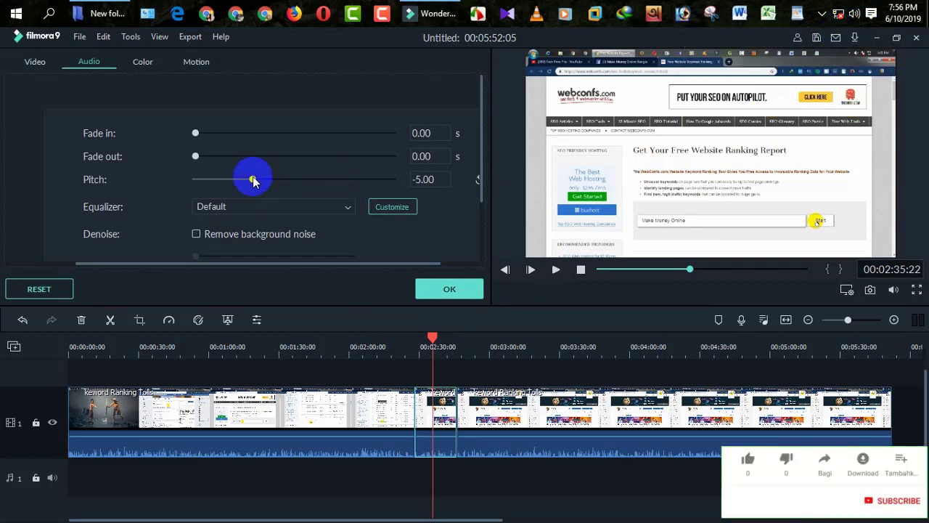
Set the middle segment's pitch to -2.00 and play it to hear the changed voice.
{"action": "left_click_drag", "start_coordinate": [253, 180], "coordinate": [278, 181]}
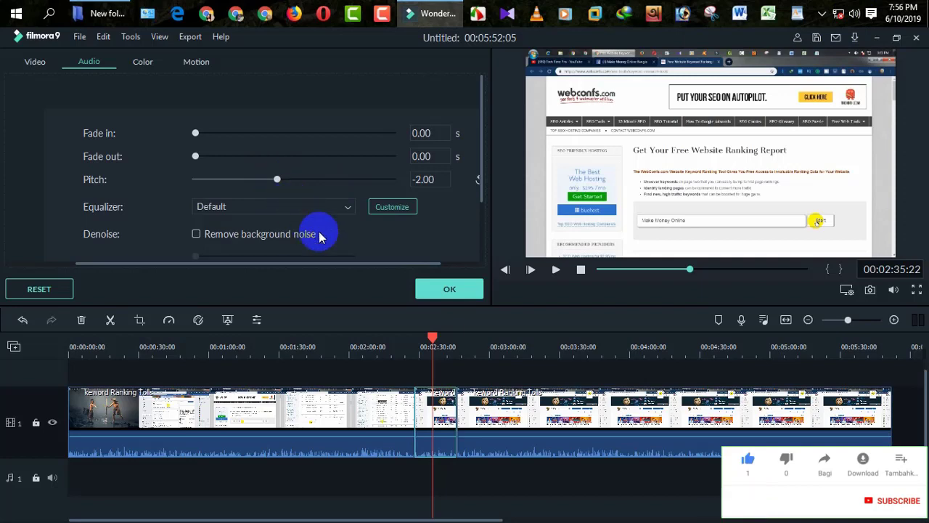
{"action": "left_click", "coordinate": [544, 274]}
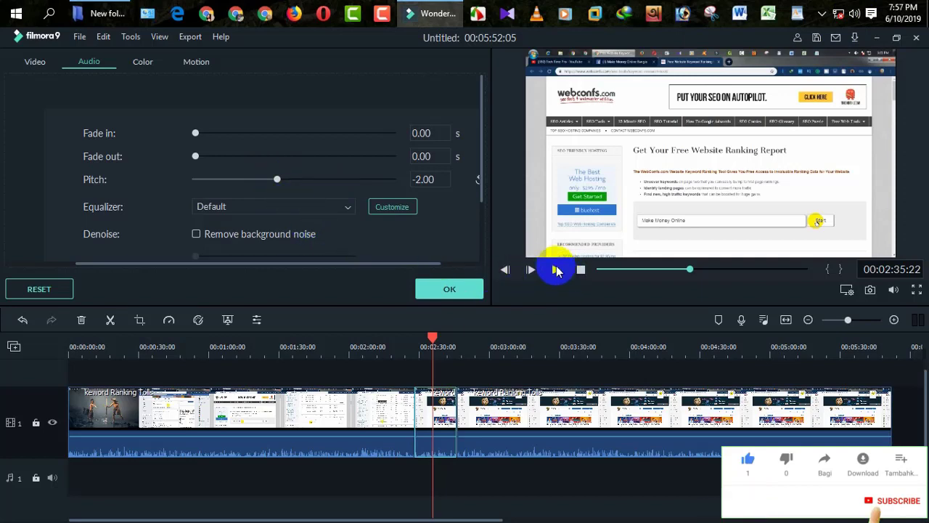
{"action": "left_click", "coordinate": [556, 273]}
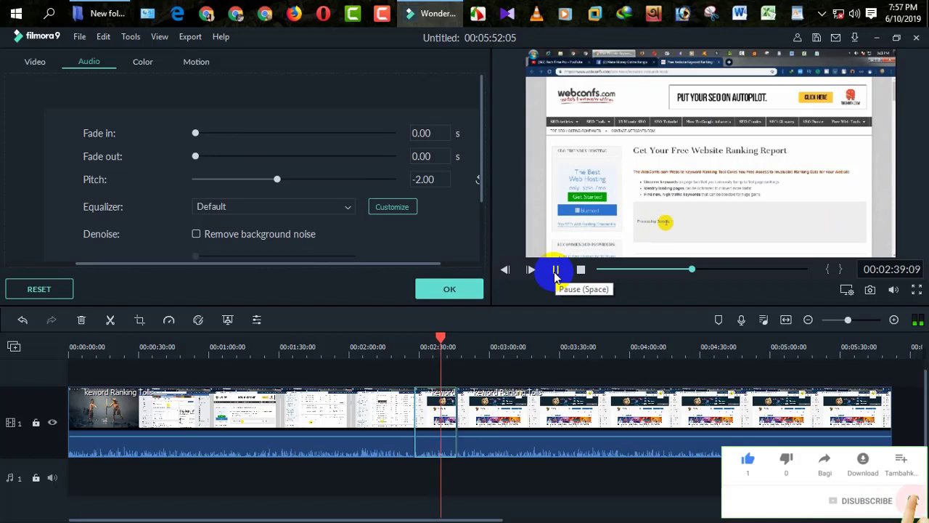
{"action": "left_click", "coordinate": [556, 275]}
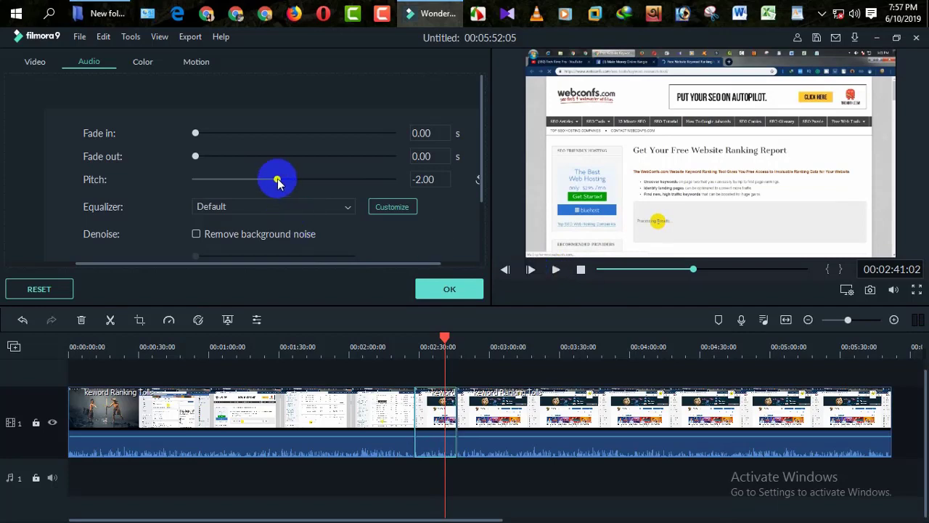
Set the middle segment's pitch to 4.00 and replay it from about 00:02:35.
{"action": "left_click_drag", "start_coordinate": [281, 182], "coordinate": [339, 183]}
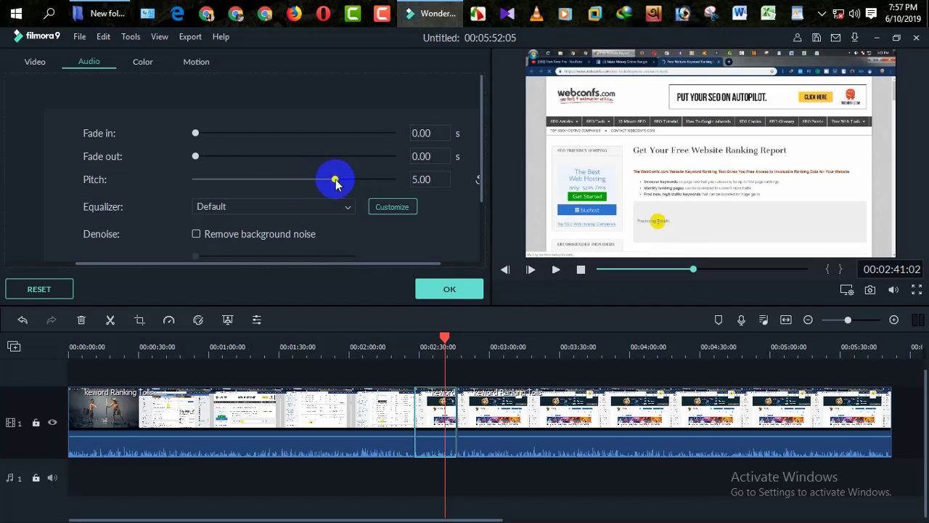
{"action": "left_click_drag", "start_coordinate": [335, 182], "coordinate": [327, 180]}
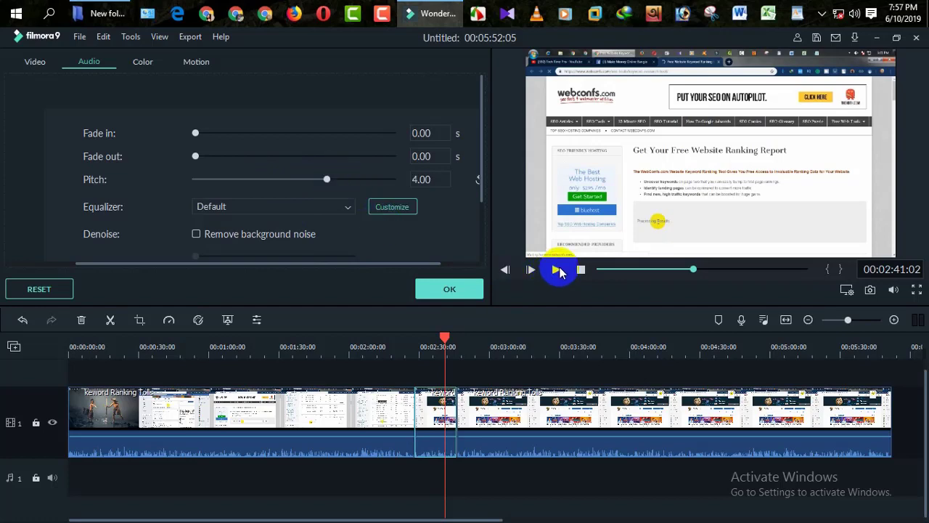
{"action": "left_click", "coordinate": [556, 271]}
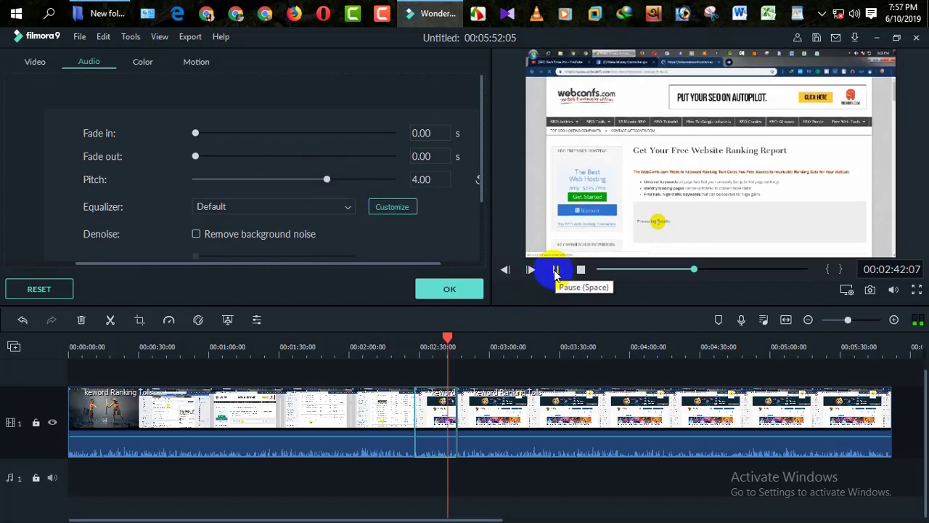
{"action": "left_click_drag", "start_coordinate": [451, 343], "coordinate": [429, 338]}
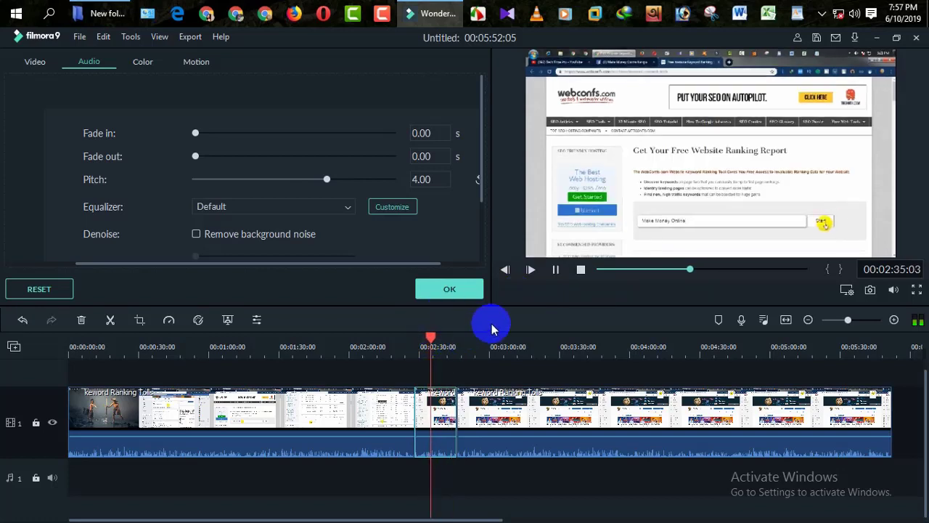
{"action": "left_click", "coordinate": [555, 270]}
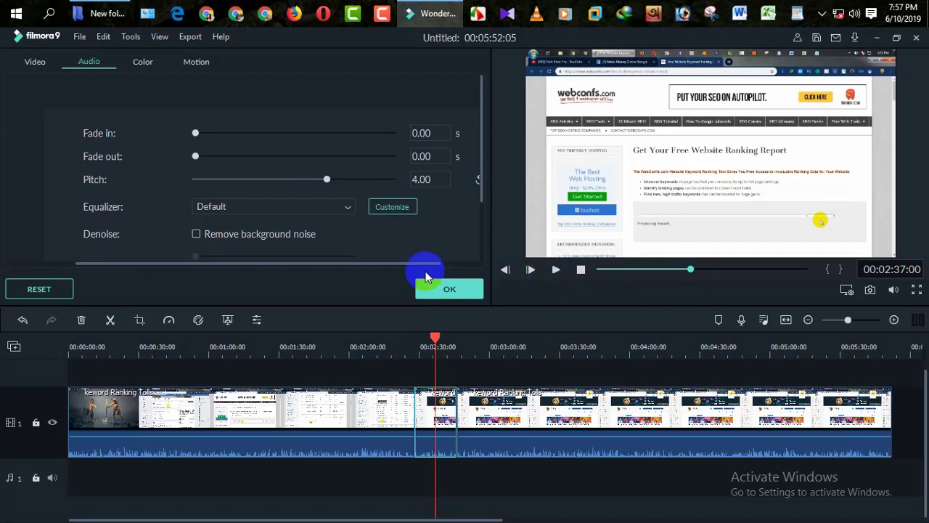
Set the middle segment's pitch to 10.00 and replay the segment to hear the higher voice.
{"action": "left_click_drag", "start_coordinate": [329, 182], "coordinate": [376, 181]}
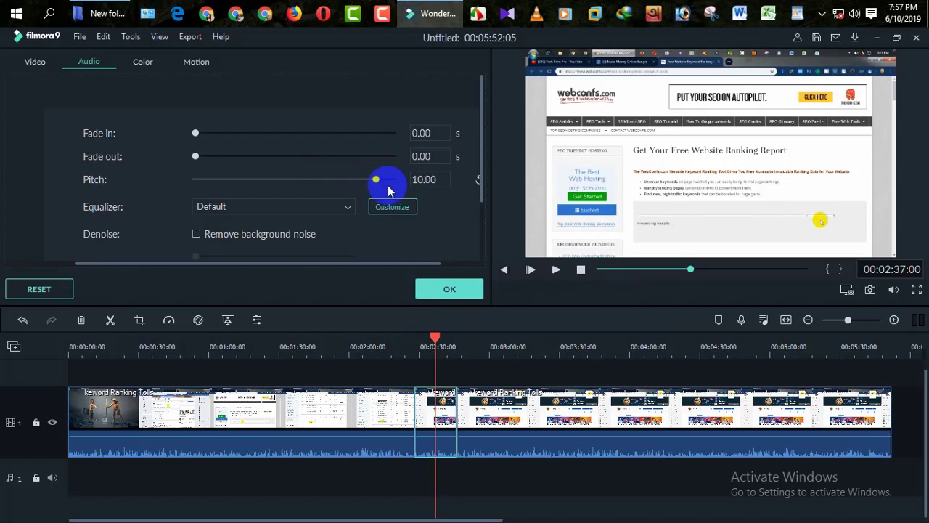
{"action": "left_click", "coordinate": [557, 272]}
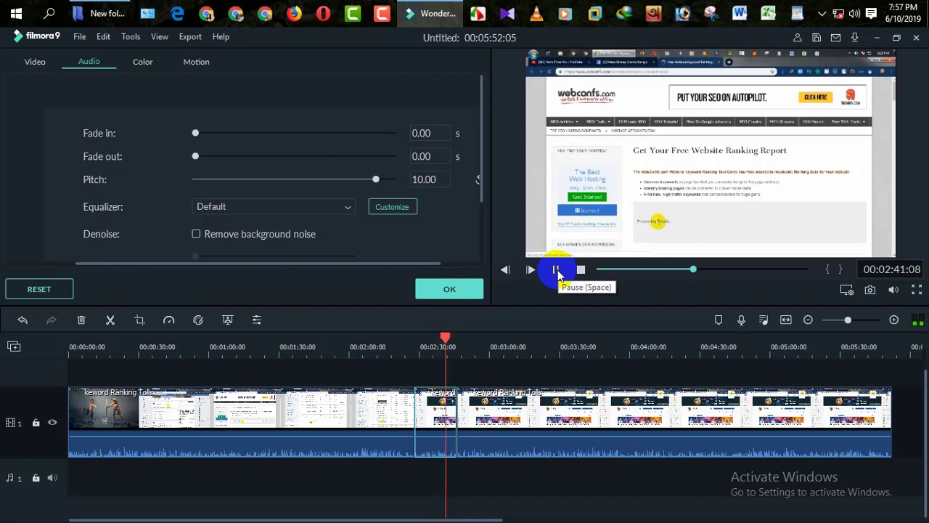
{"action": "mouse_move", "coordinate": [445, 336]}
{"action": "left_mouse_down"}
{"action": "mouse_move", "coordinate": [425, 336]}
{"action": "mouse_move", "coordinate": [442, 331]}
{"action": "left_mouse_up"}
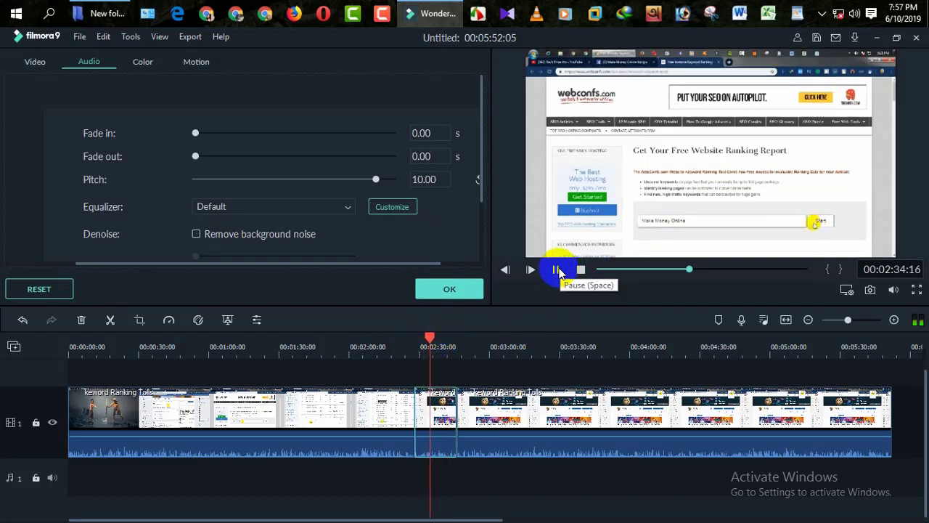
Pause the playback at about 00:02:35 and apply the middle segment's audio settings.
{"action": "left_click", "coordinate": [556, 271]}
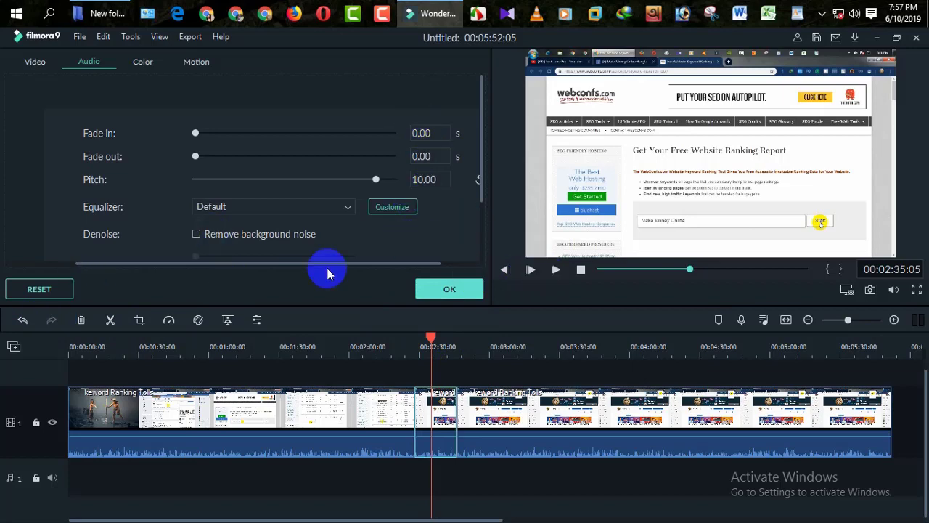
{"action": "left_click", "coordinate": [438, 294]}
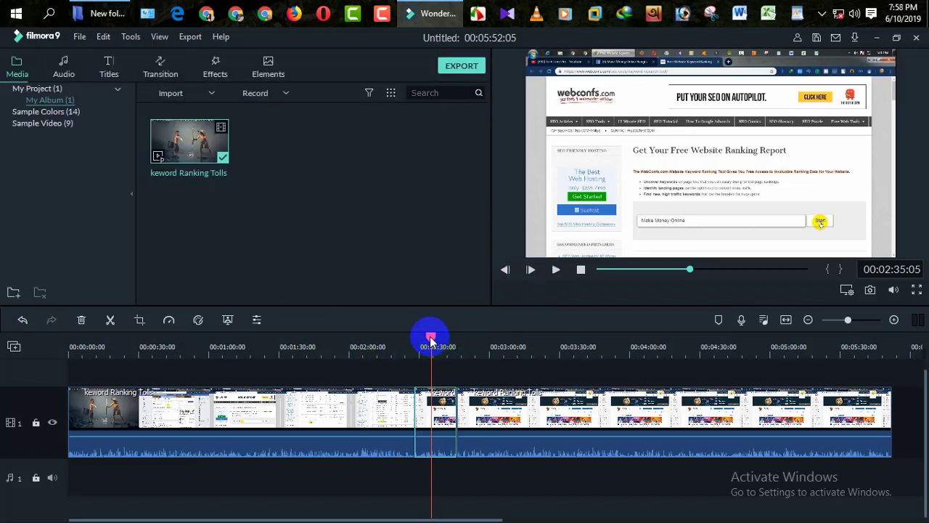
Scrub the timeline around the middle segment and park the playhead near its start at about 00:02:29.
{"action": "left_click_drag", "start_coordinate": [430, 336], "coordinate": [372, 332]}
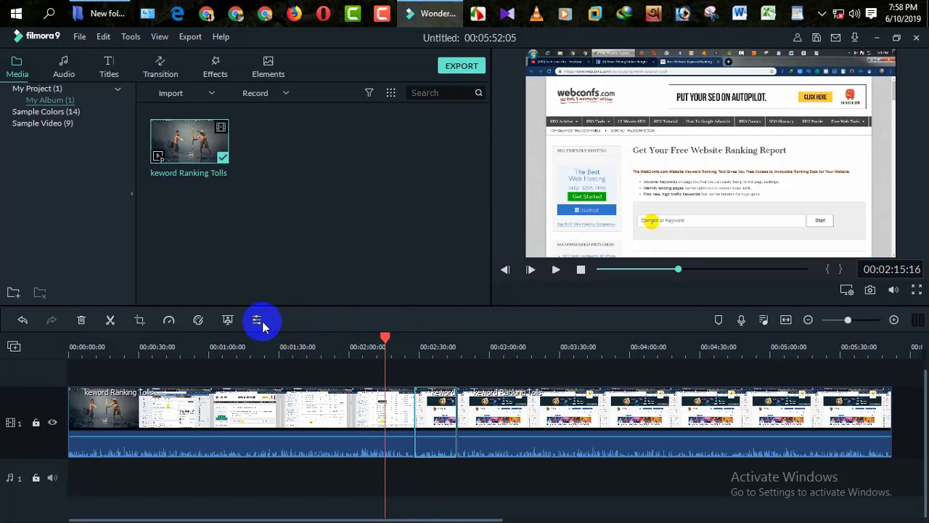
{"action": "left_click_drag", "start_coordinate": [388, 341], "coordinate": [428, 345]}
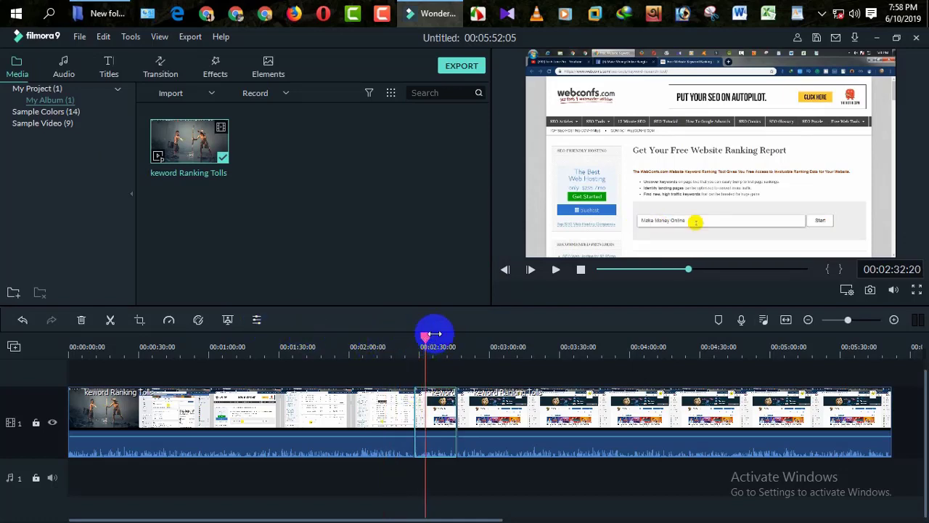
{"action": "mouse_move", "coordinate": [427, 340]}
{"action": "left_mouse_down"}
{"action": "mouse_move", "coordinate": [451, 335]}
{"action": "mouse_move", "coordinate": [426, 338]}
{"action": "left_mouse_up"}
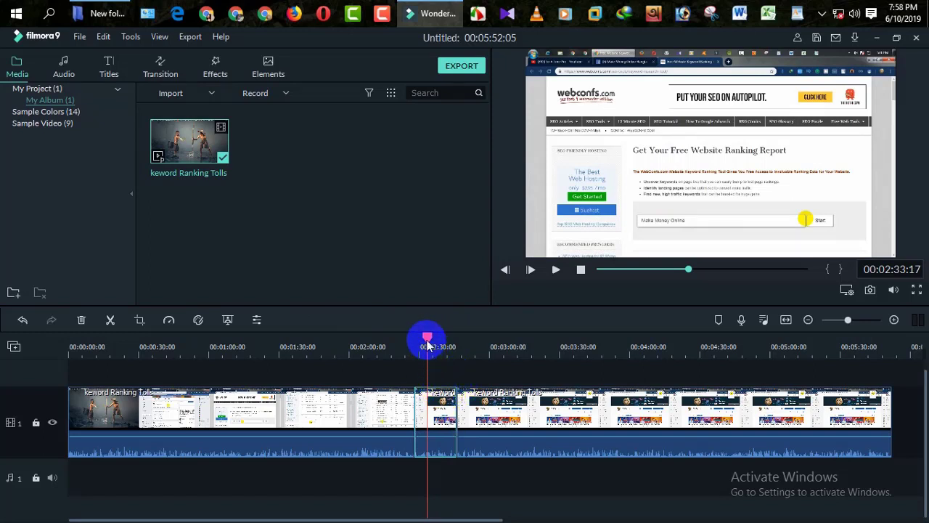
{"action": "left_click_drag", "start_coordinate": [428, 342], "coordinate": [419, 341]}
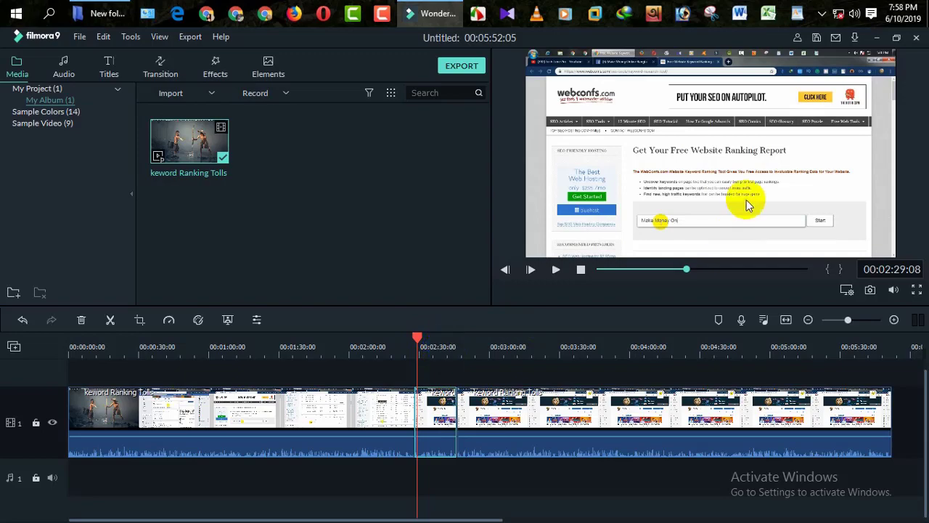
{"action": "left_click", "coordinate": [823, 13]}
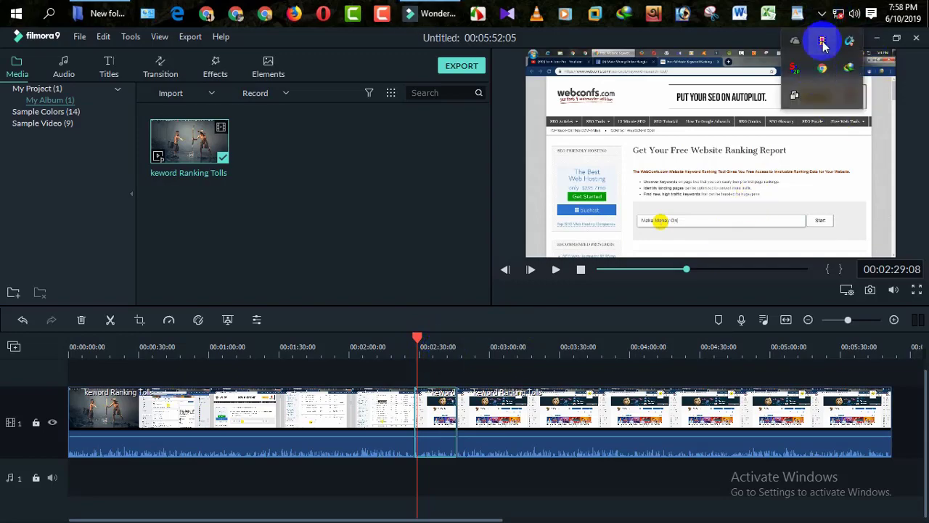